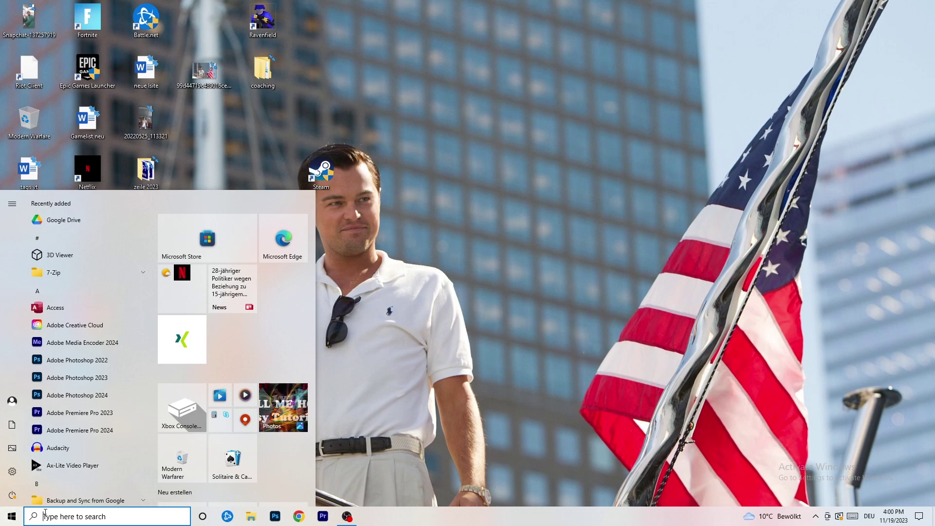
- Open the Gaming section of Windows Settings and bring up its Captures page
click(12, 471)
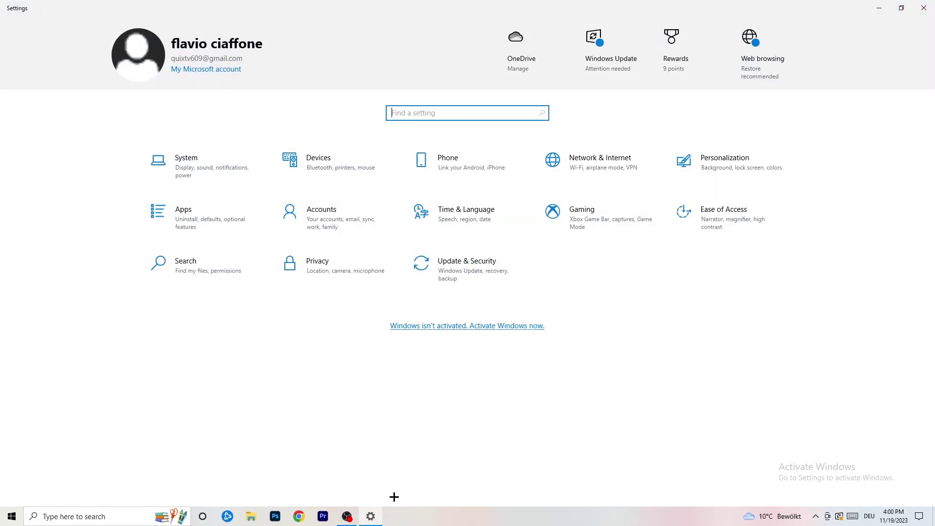
click(603, 223)
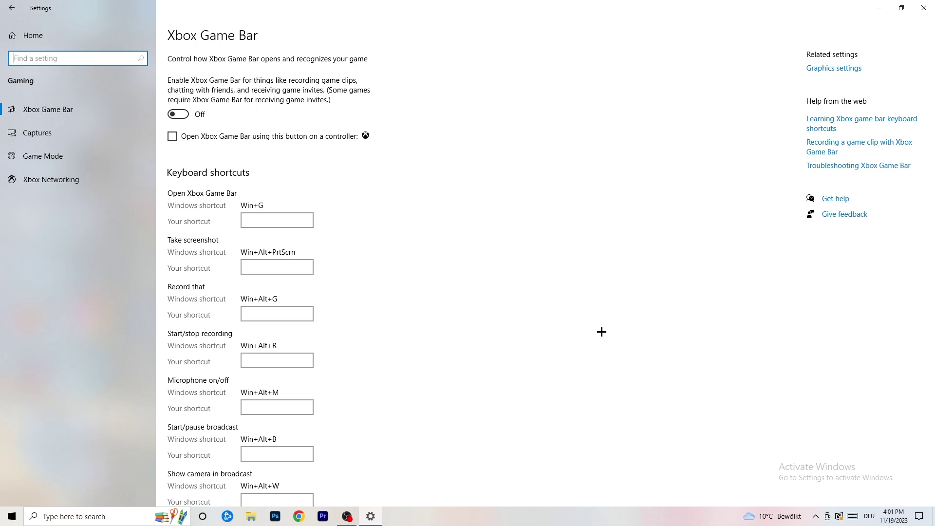
click(78, 135)
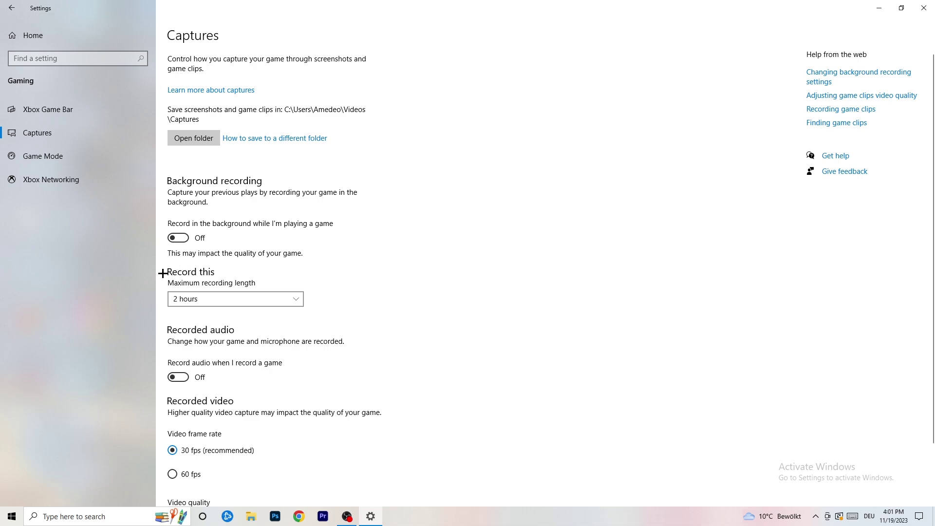
- Review the maximum recording length choices and the recorded audio and video options for game captures
click(227, 299)
click(264, 297)
click(277, 293)
click(576, 273)
scroll(317, 365, down, 2)
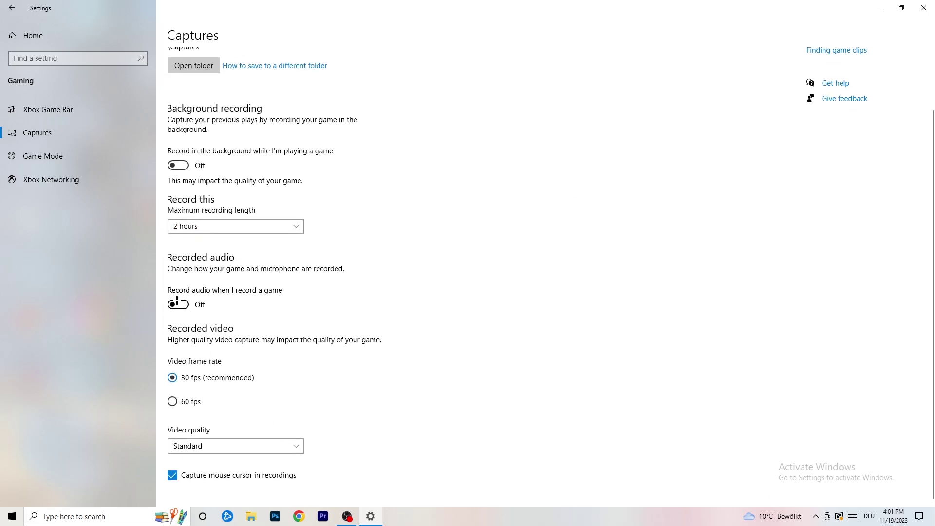
- Check the Game Mode setting and close Windows Settings
click(66, 155)
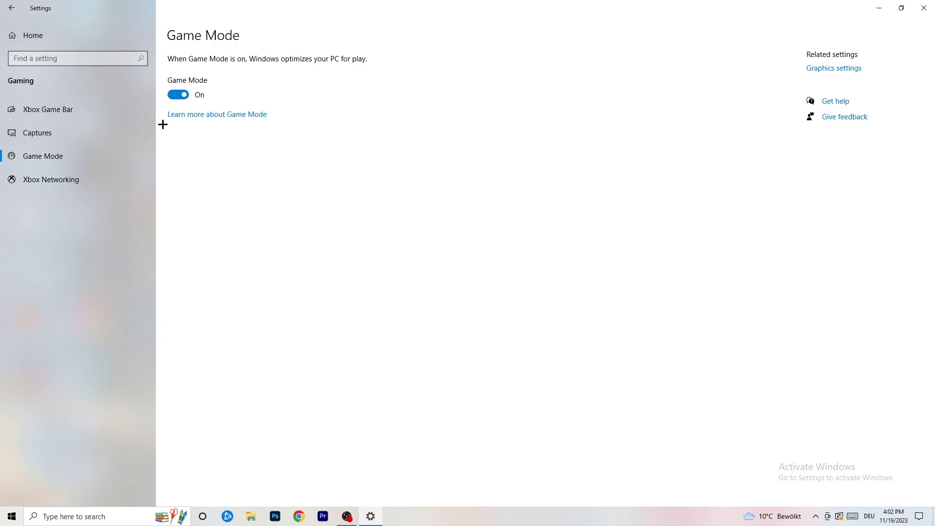
click(923, 8)
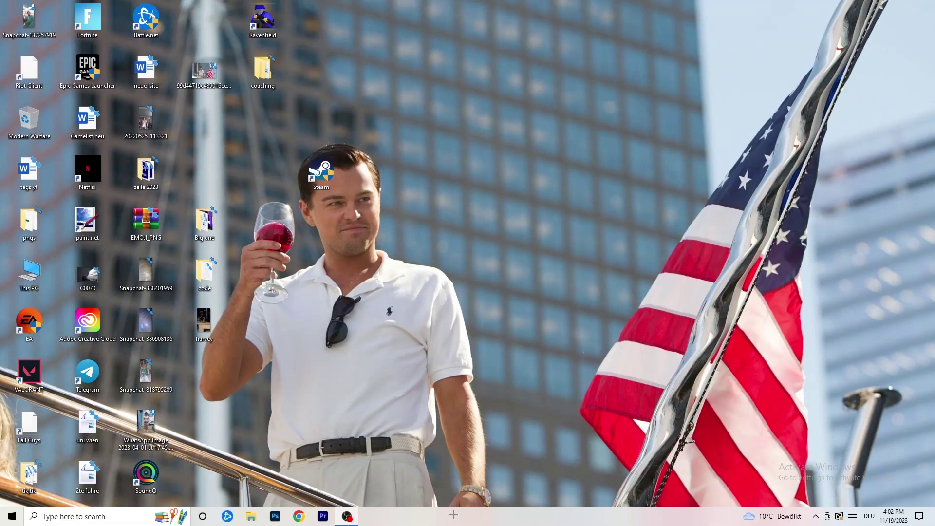
- Open Task Manager to the list of running processes
drag(492, 515, 327, 457)
right_click(451, 518)
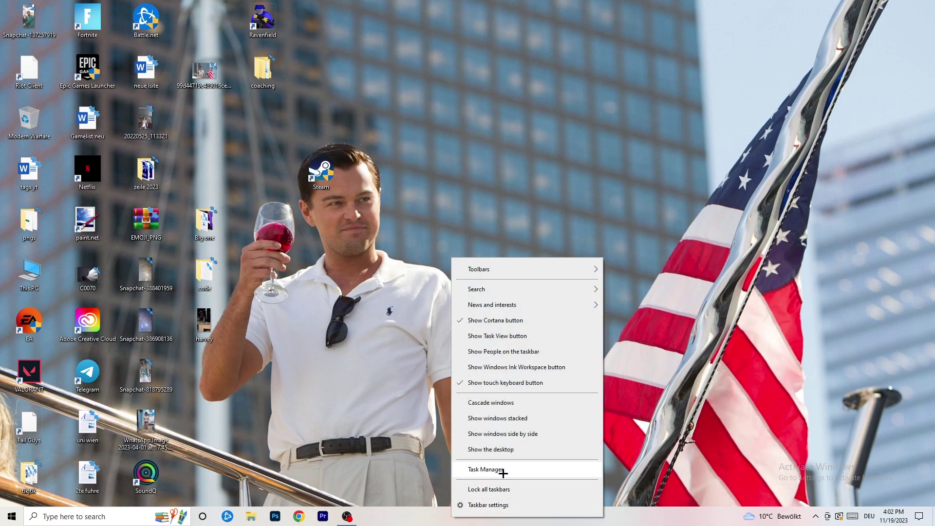
click(487, 469)
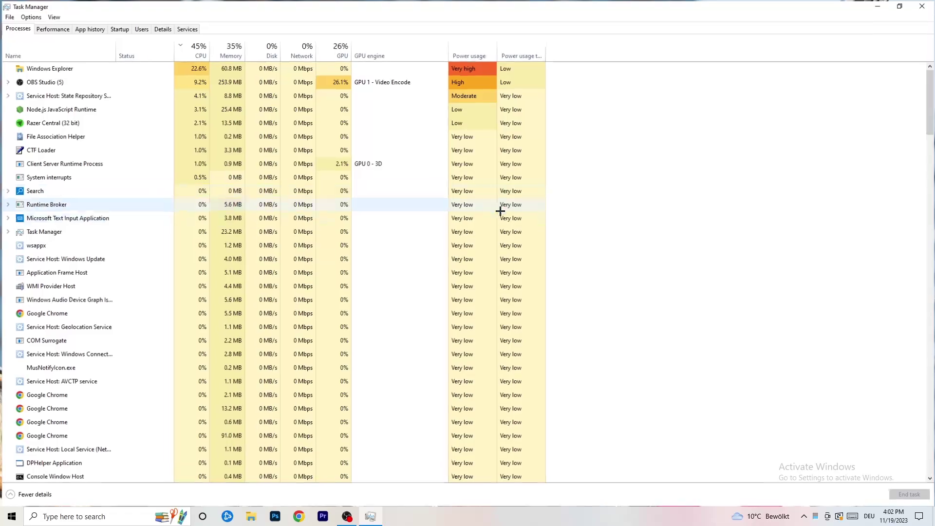
click(539, 24)
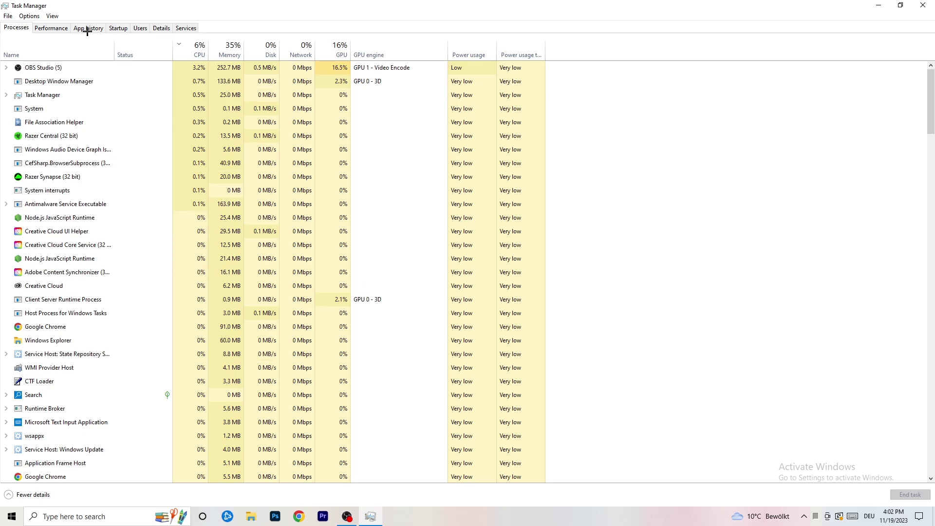
- Sort the running processes by CPU and GPU usage and check the actions available for OBS Studio
click(198, 45)
click(329, 49)
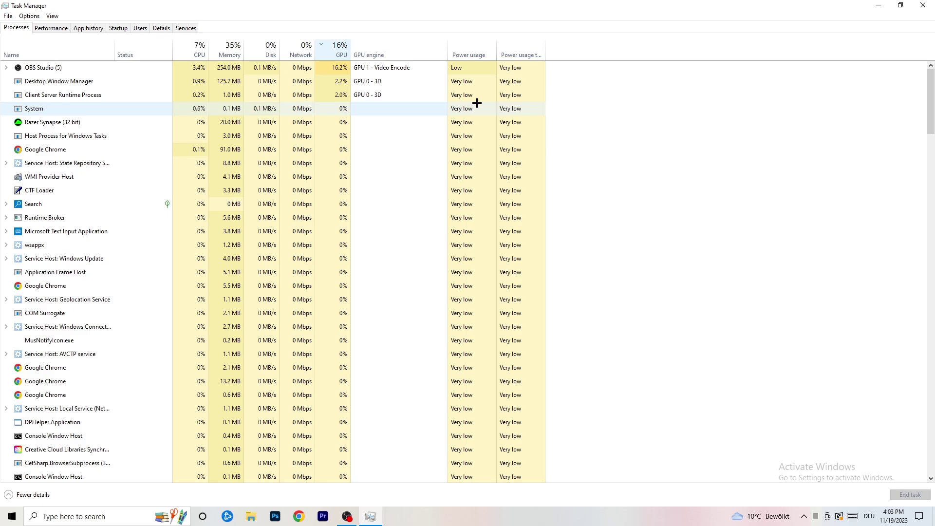
right_click(340, 70)
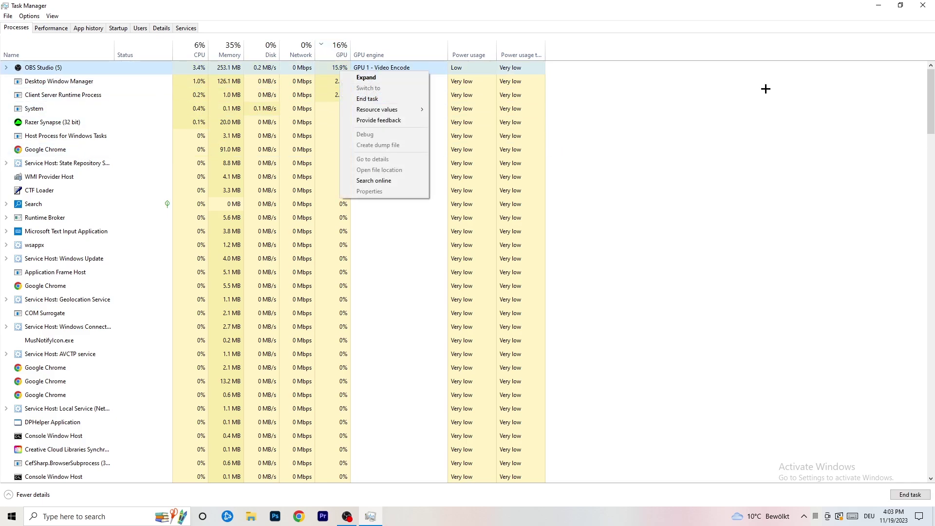
click(763, 89)
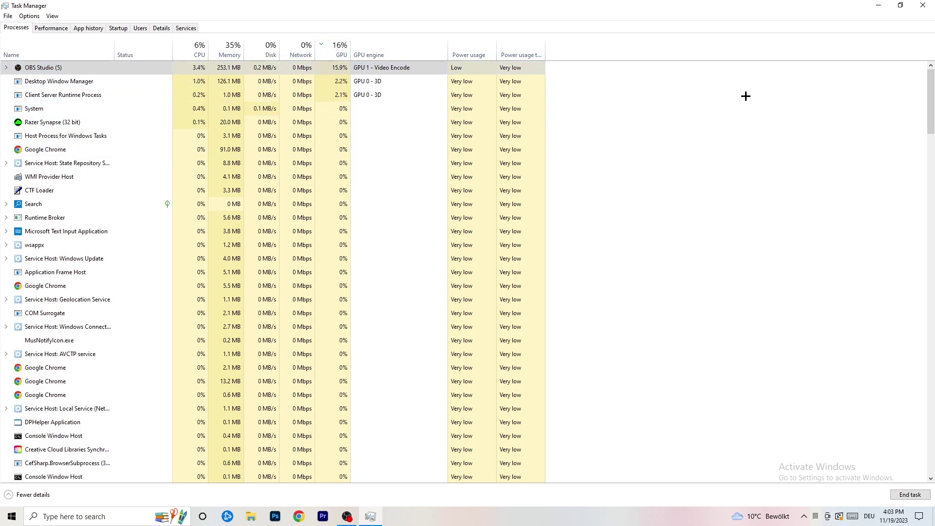
click(197, 48)
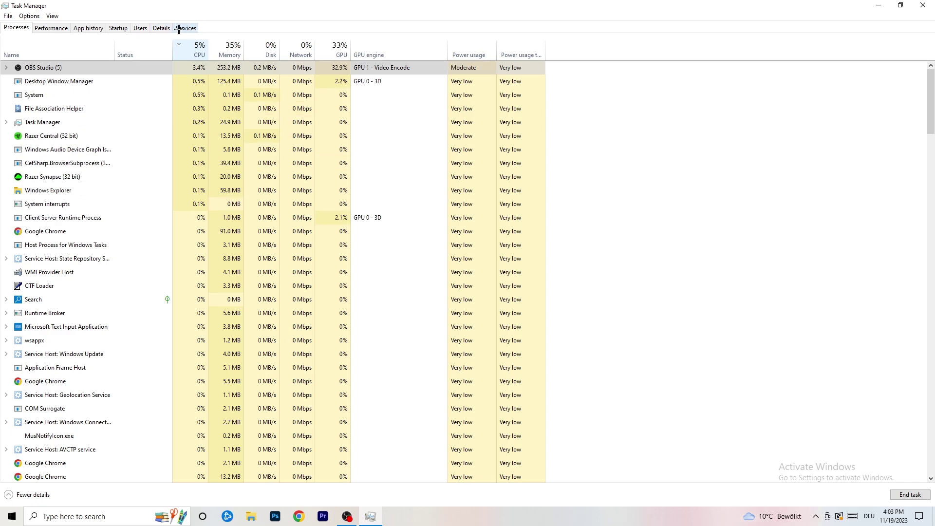
- Look through the detailed process list and view the priority levels available for a Creative Cloud UI Helper process
click(152, 29)
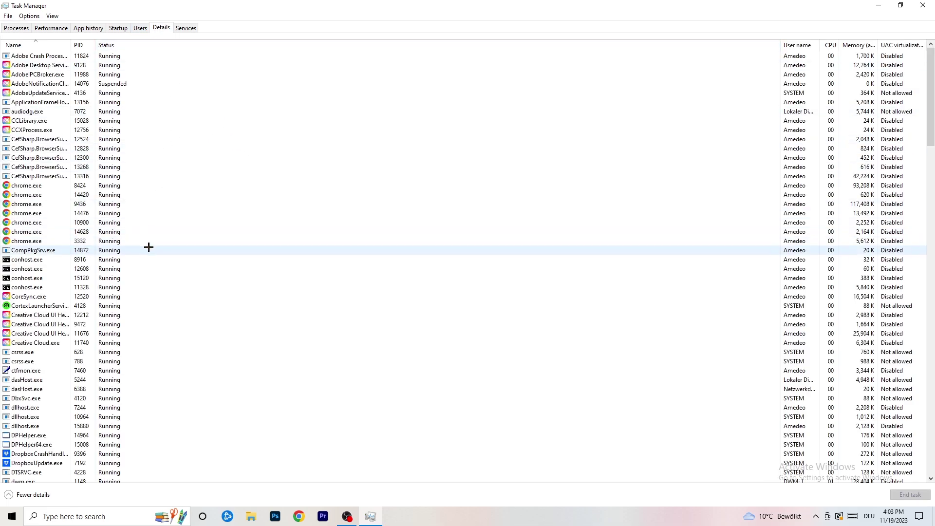
scroll(137, 254, down, 9)
scroll(144, 242, up, 9)
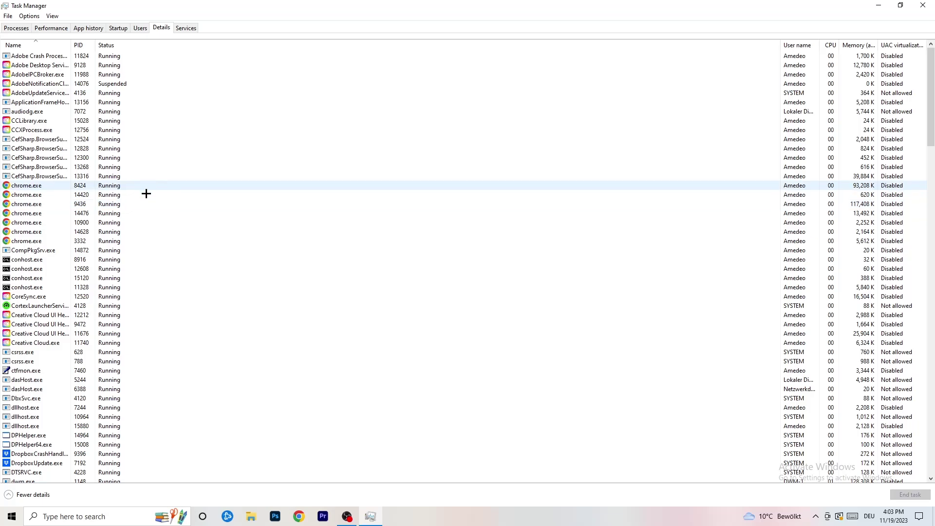
scroll(68, 244, down, 3)
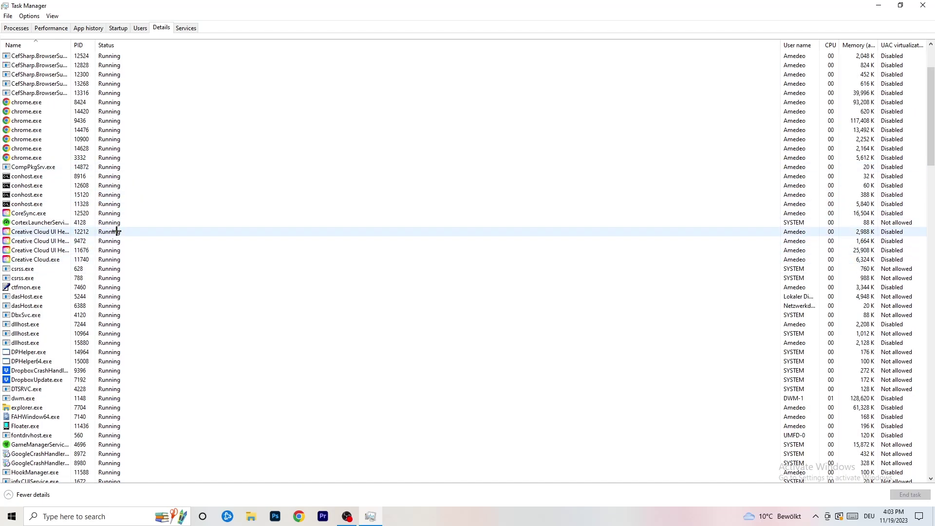
right_click(39, 250)
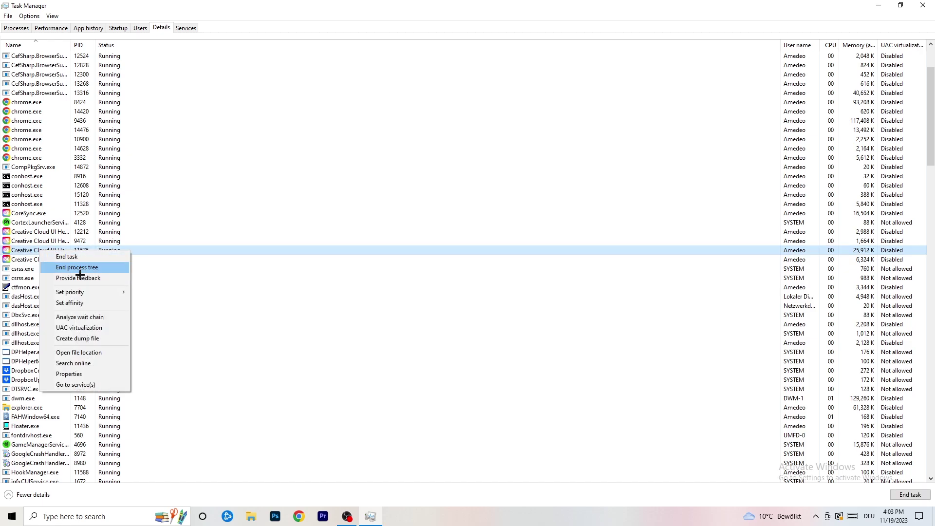
mouse_move(112, 292)
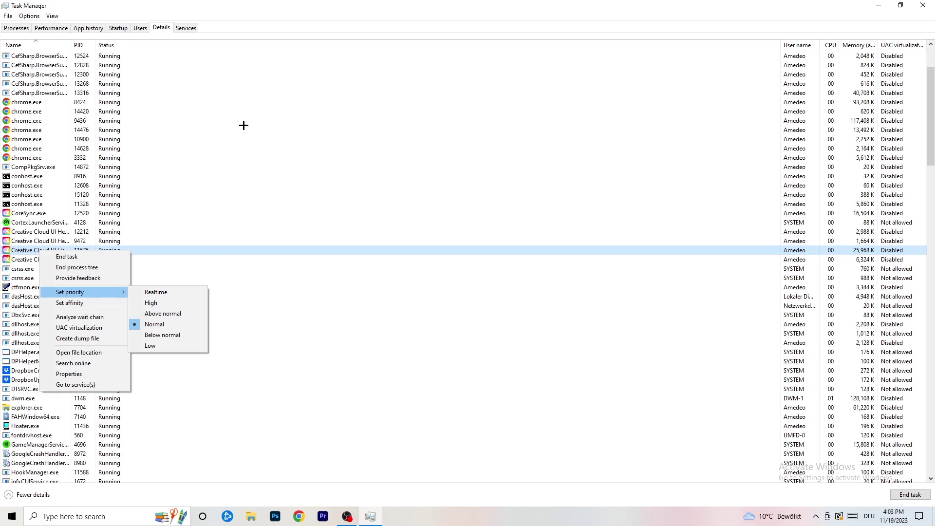
- Review the startup apps, check the actions available for DT_Startup, and close Task Manager
click(118, 28)
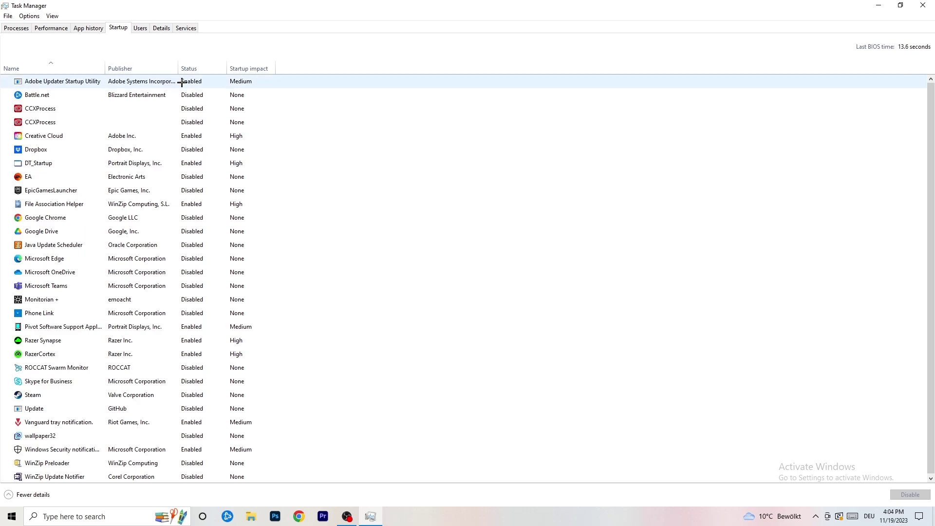
right_click(214, 161)
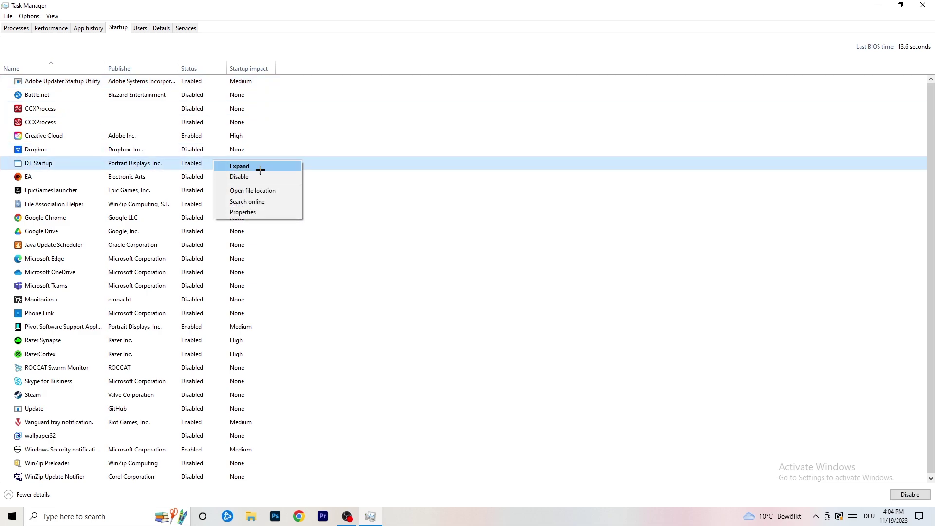
click(689, 3)
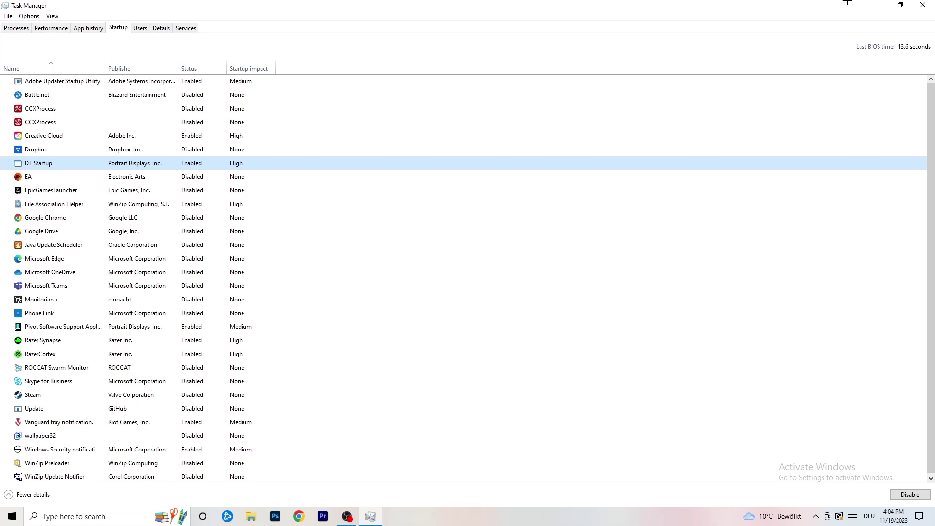
click(922, 5)
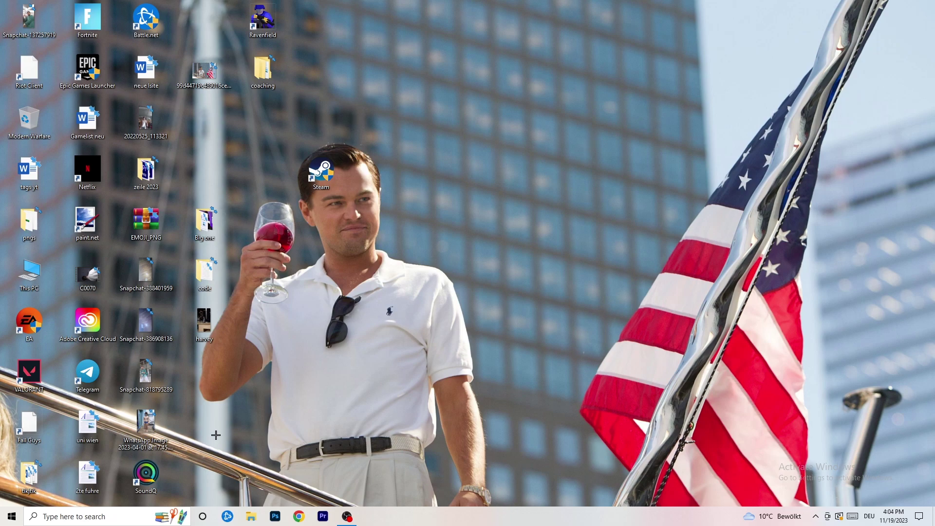
- Open the System display settings in Windows Settings and examine the scaling choices, resolution and multiple-display options for display 1
click(7, 518)
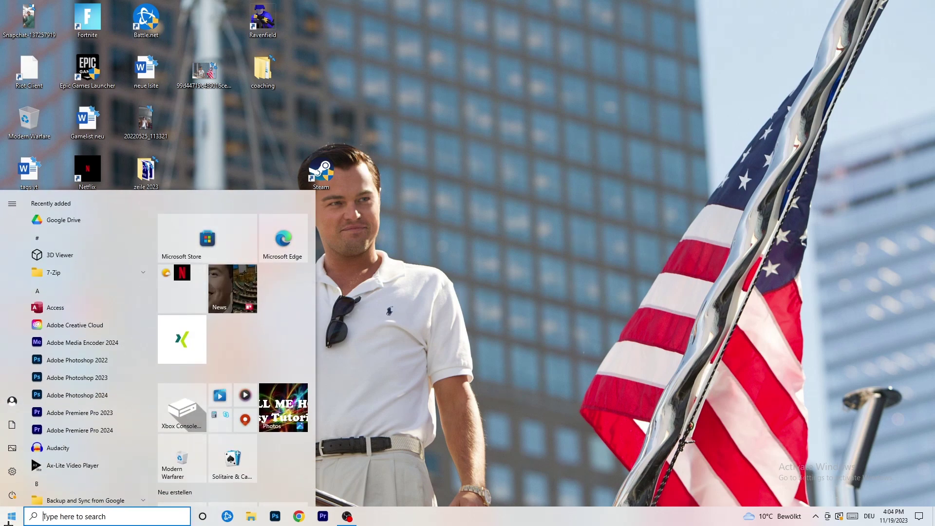
click(9, 479)
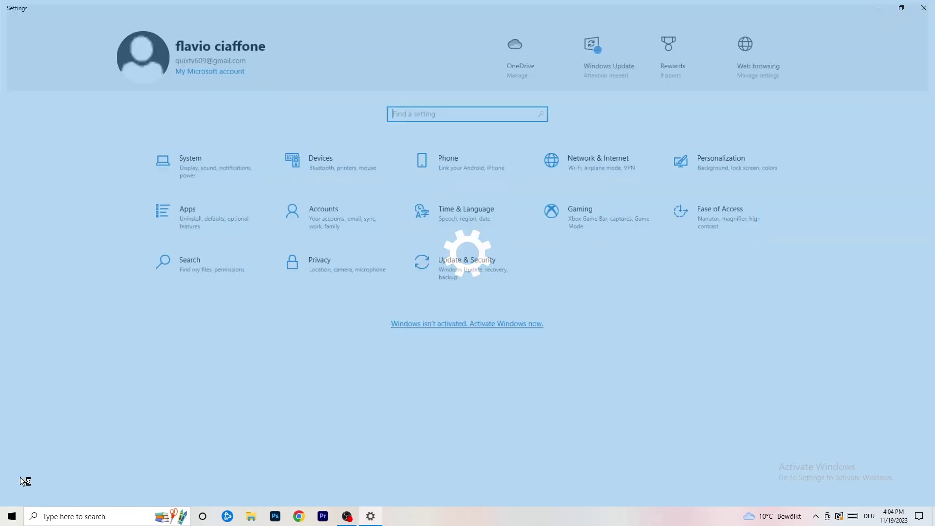
click(220, 157)
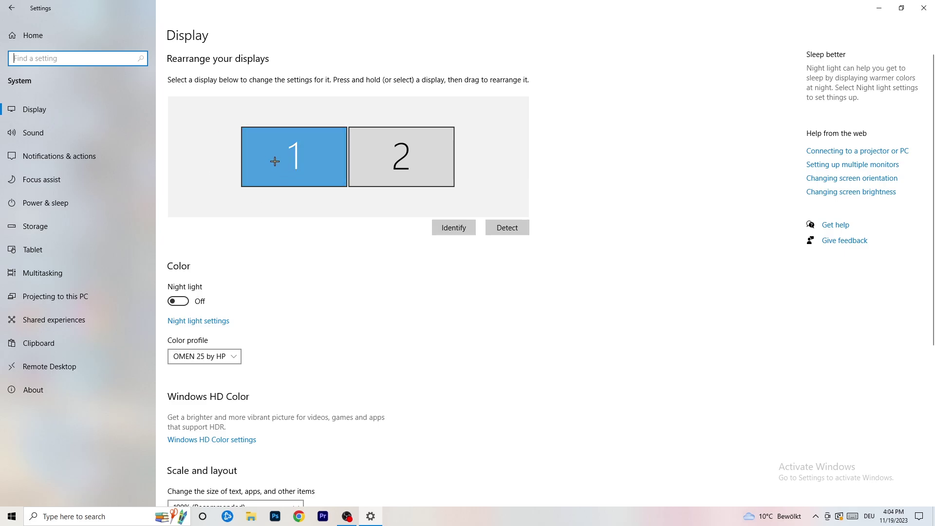
click(343, 178)
scroll(342, 177, down, 5)
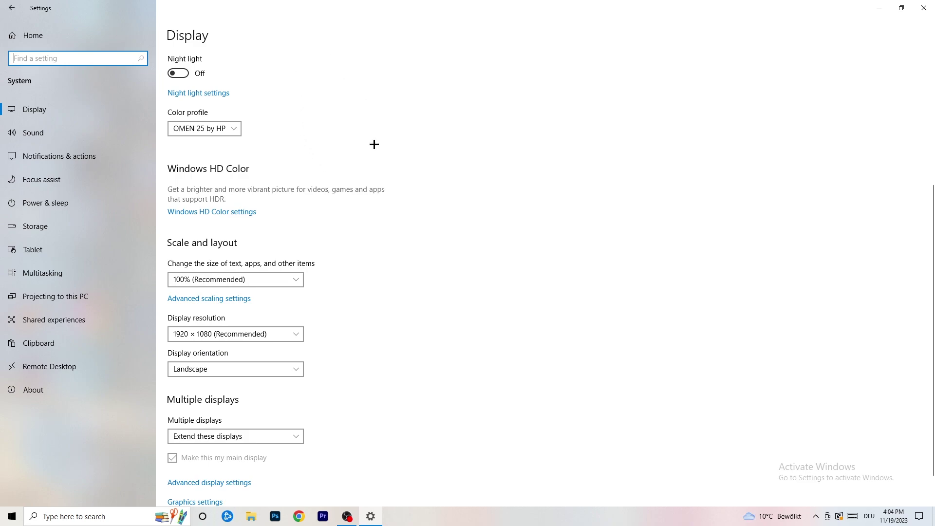
click(287, 280)
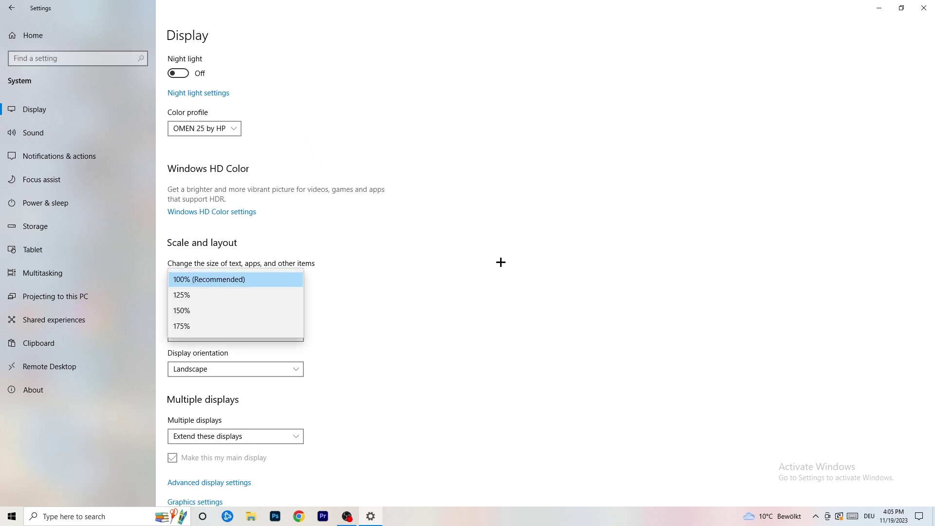
click(477, 256)
scroll(423, 265, down, 1)
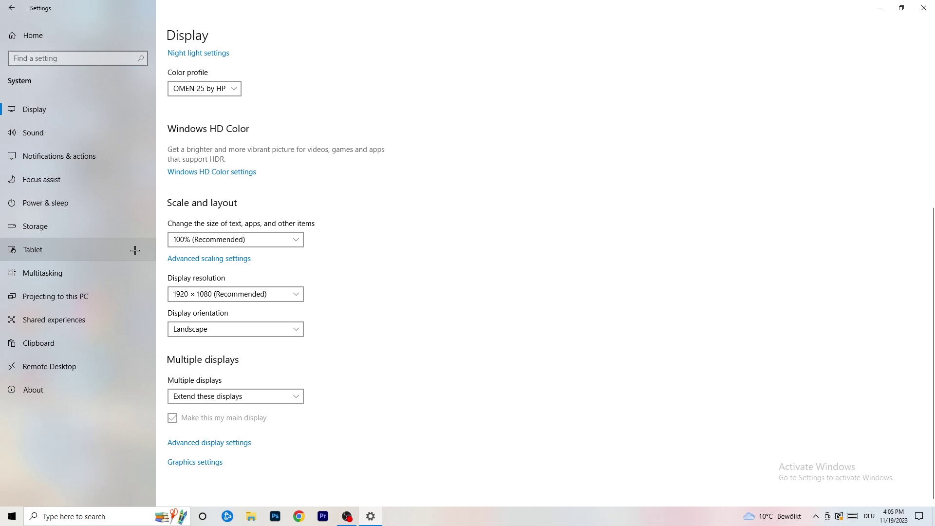
- Review the available power plans, including the additional ones, through the Power & sleep settings and close Power Options
click(73, 202)
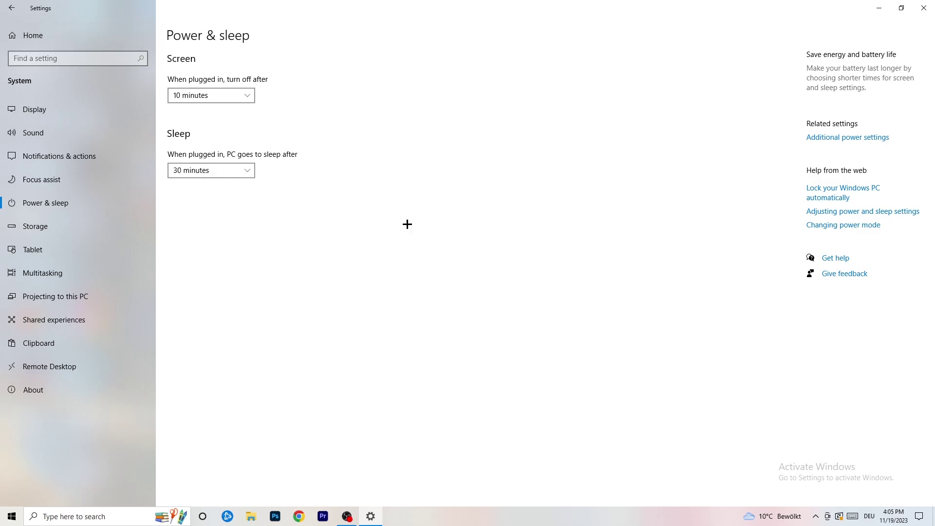
click(847, 143)
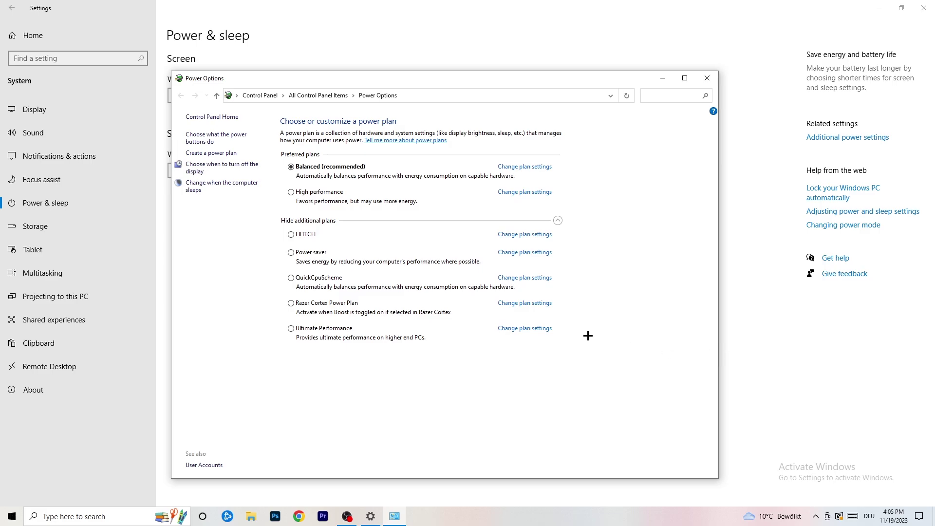
click(558, 220)
click(557, 220)
click(707, 78)
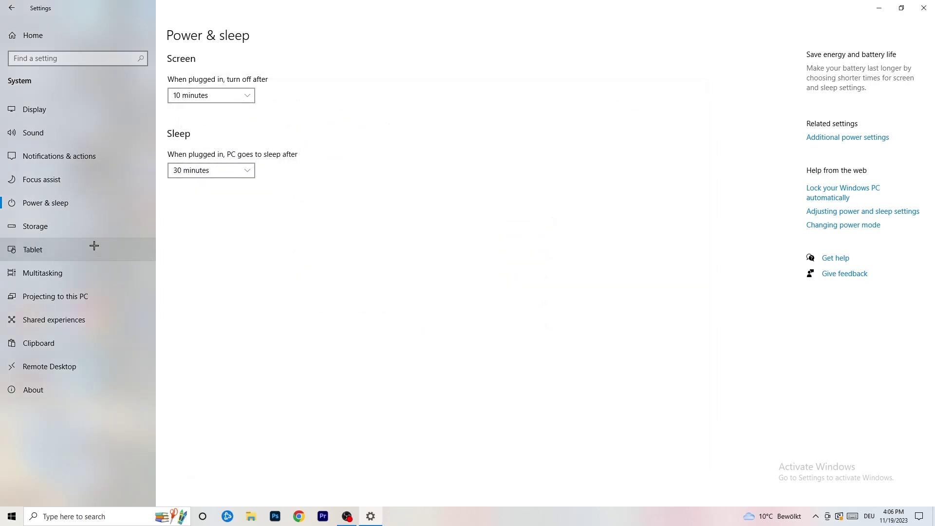
- Configure Storage Sense to delete temporary files that apps aren't using
click(64, 233)
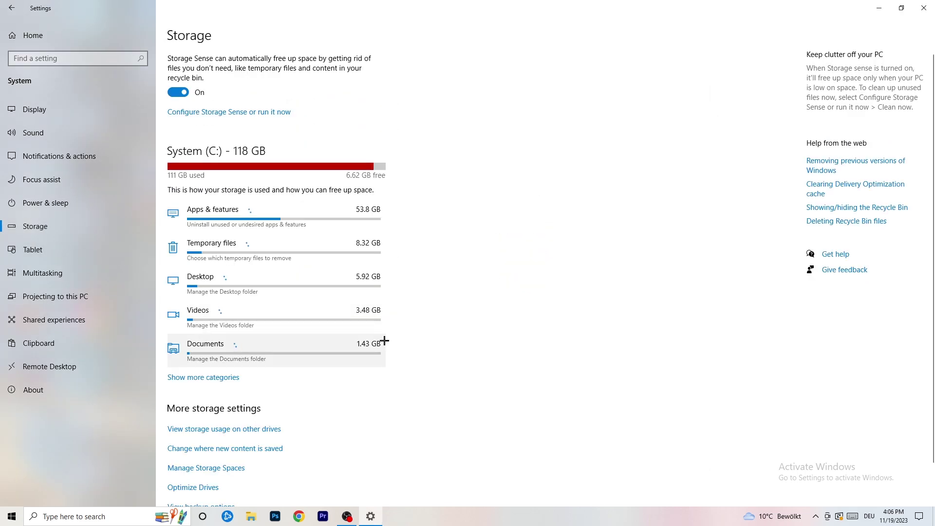
click(235, 112)
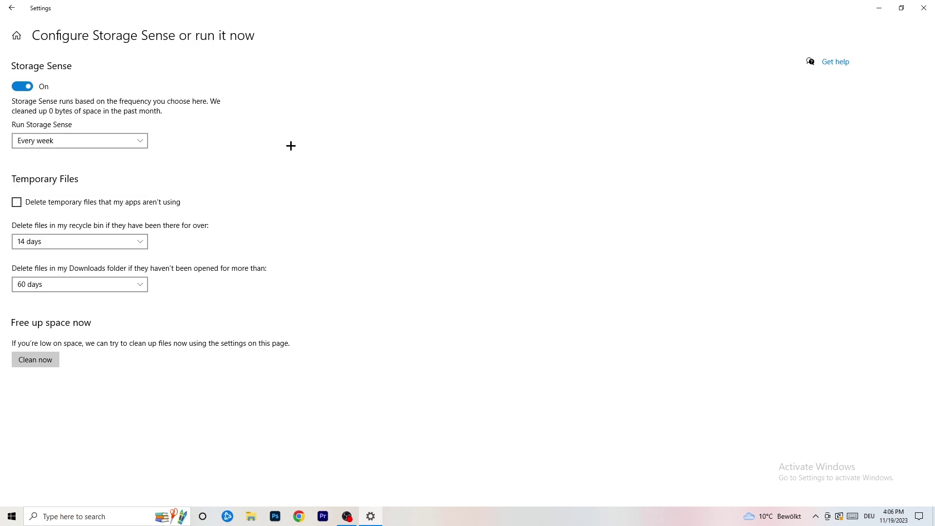
click(56, 203)
- Check the deletion period choices for the recycle bin and Downloads folder, and return to the Storage overview
click(72, 241)
click(322, 192)
click(133, 238)
click(375, 192)
click(85, 285)
click(309, 257)
click(98, 287)
click(459, 237)
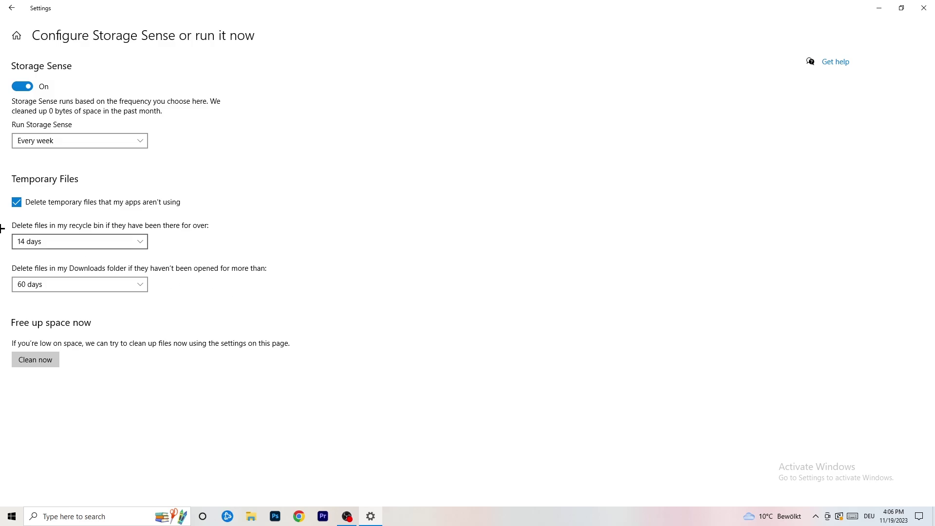
key(alt+Left)
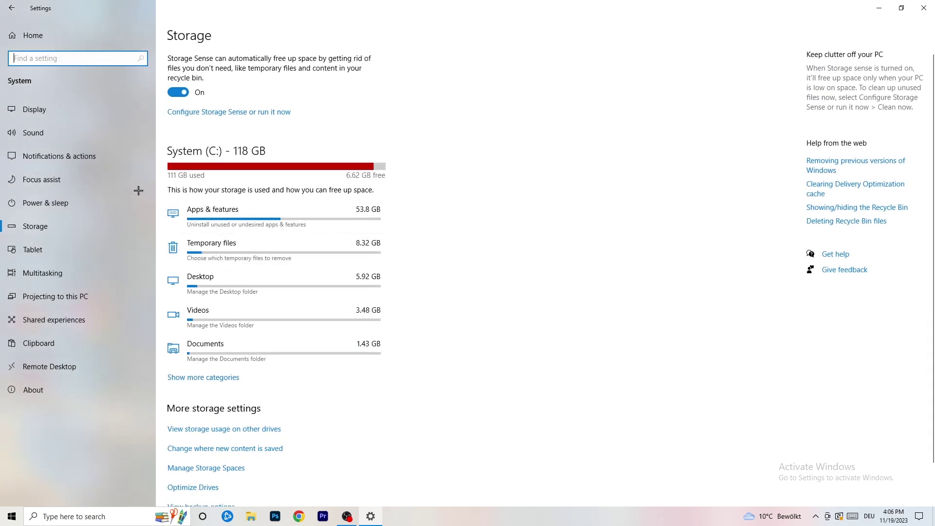
- Check the Windows Update status under Update & Security and close Settings
key(alt+Left)
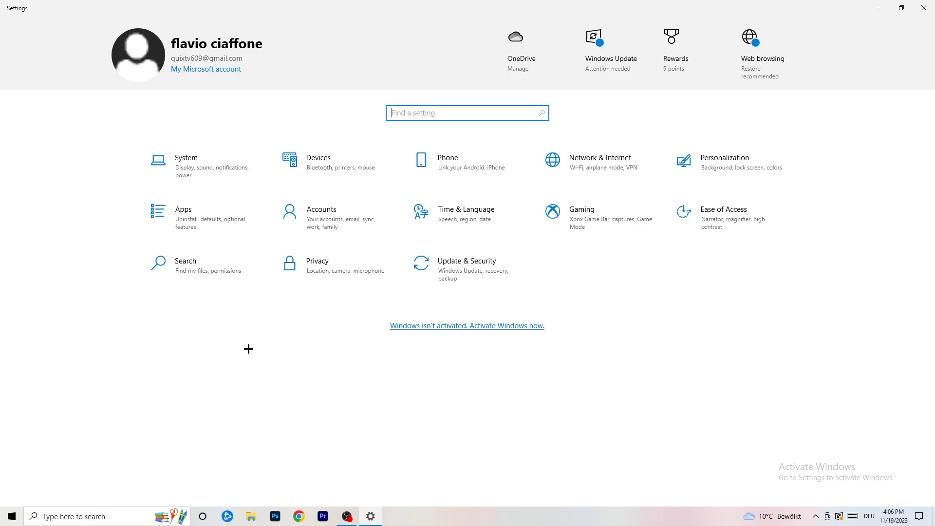
click(460, 274)
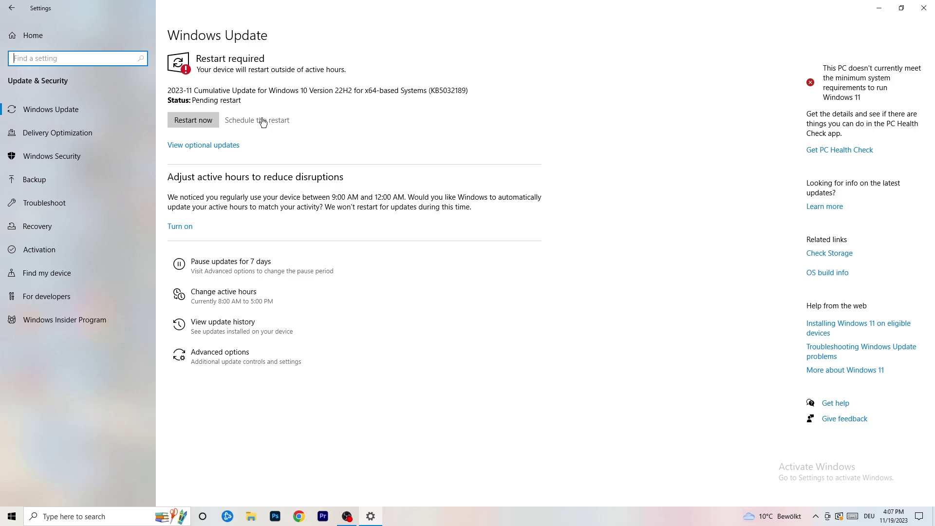
click(923, 7)
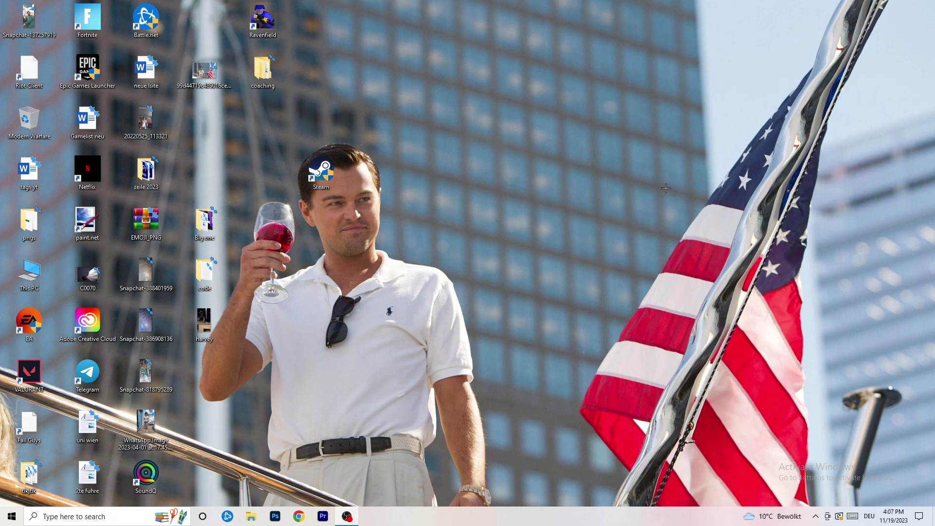
- Open NVIDIA Control Panel, examine the display resolution and refresh rate options and the image settings with preview, and close it
right_click(566, 205)
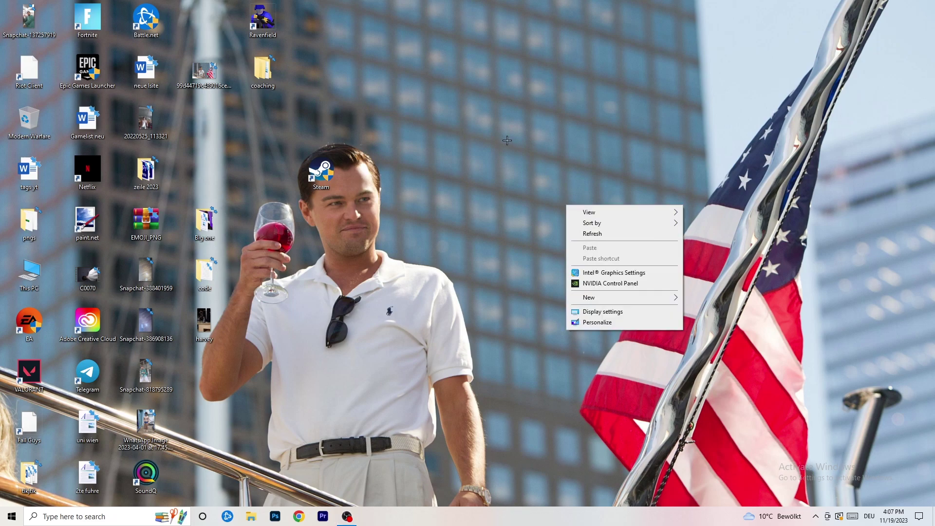
click(623, 283)
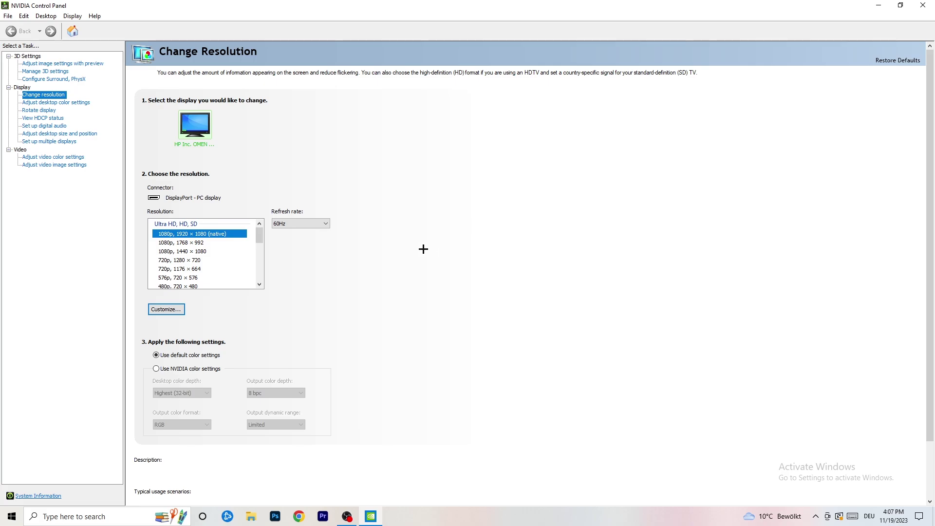
mouse_move(228, 242)
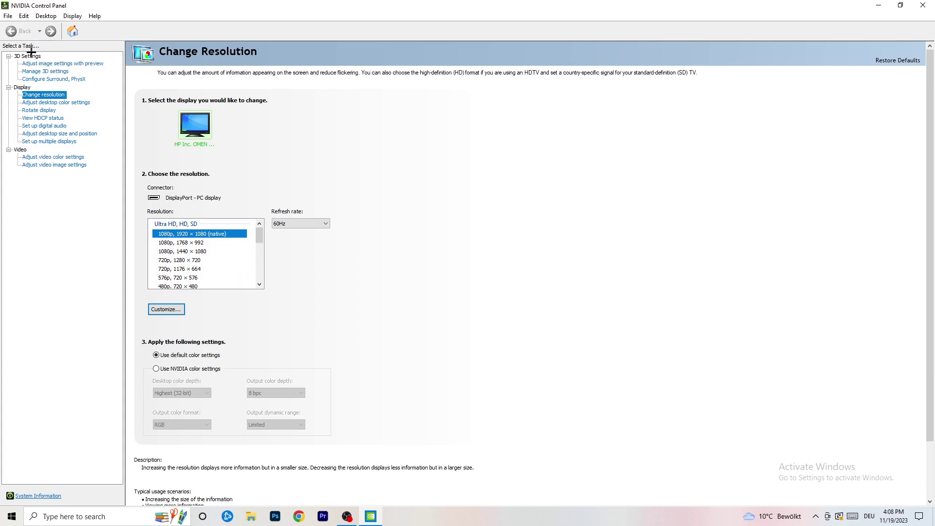
click(52, 65)
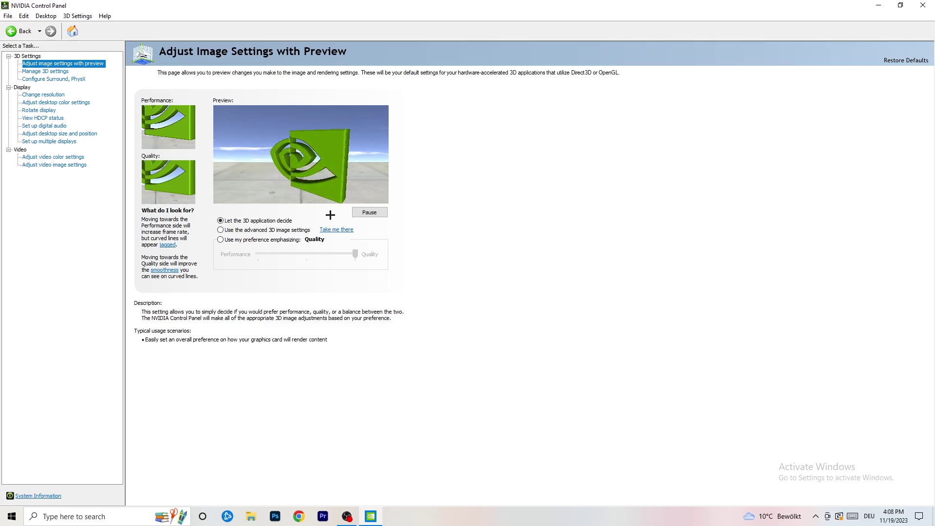
click(923, 5)
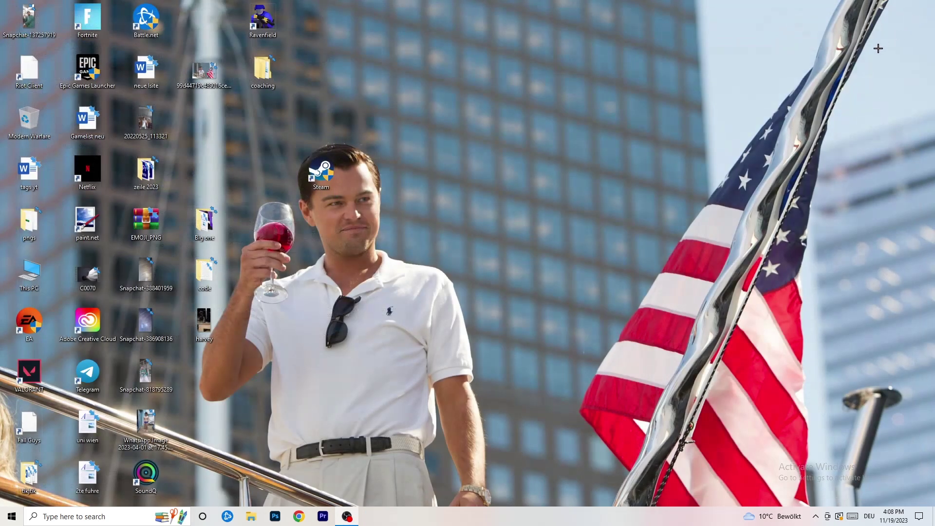